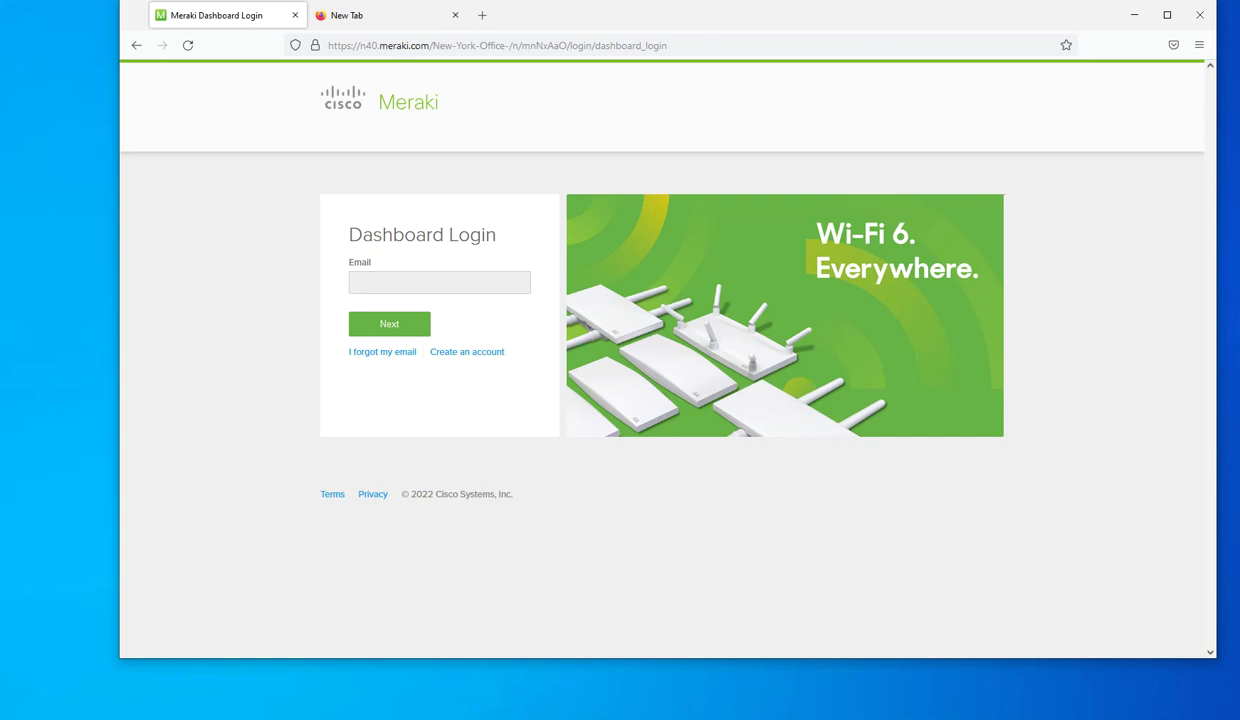
Enter the account e-mail from the autocomplete suggestion, continue, and type the account password
left_click(455, 287)
left_click(434, 302)
left_click(409, 330)
left_click(396, 335)
type("••••••••")
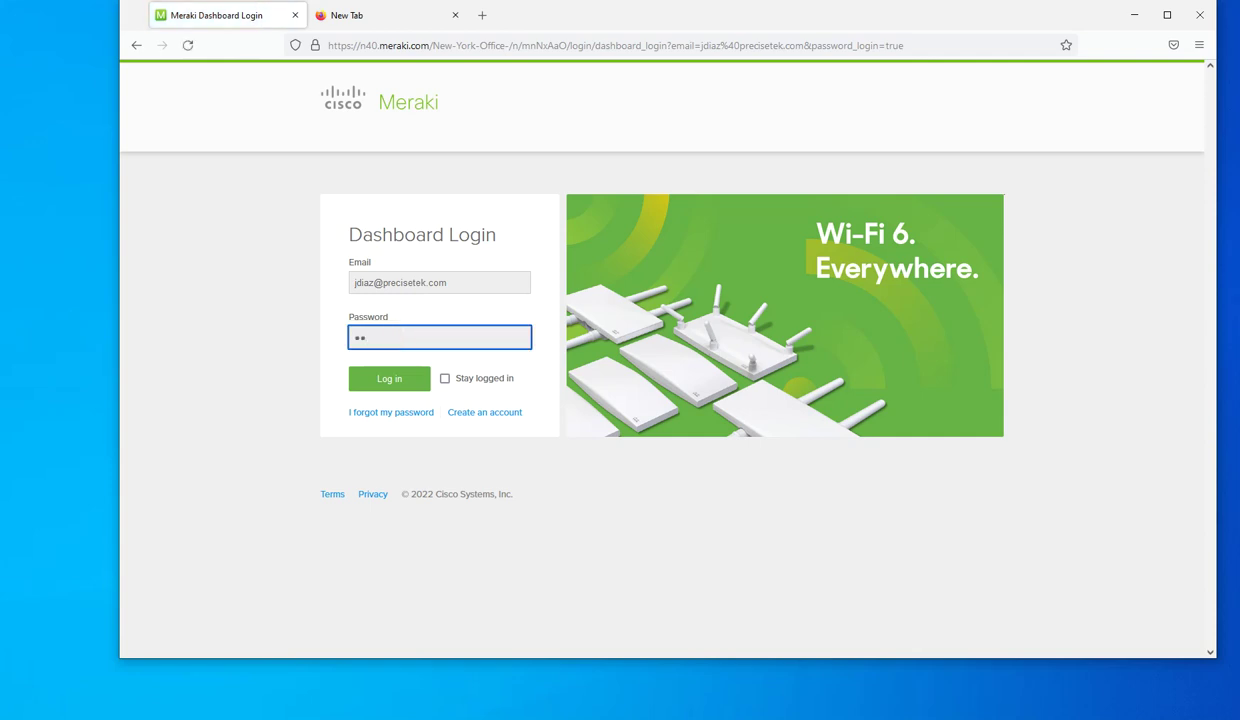
type("•••••")
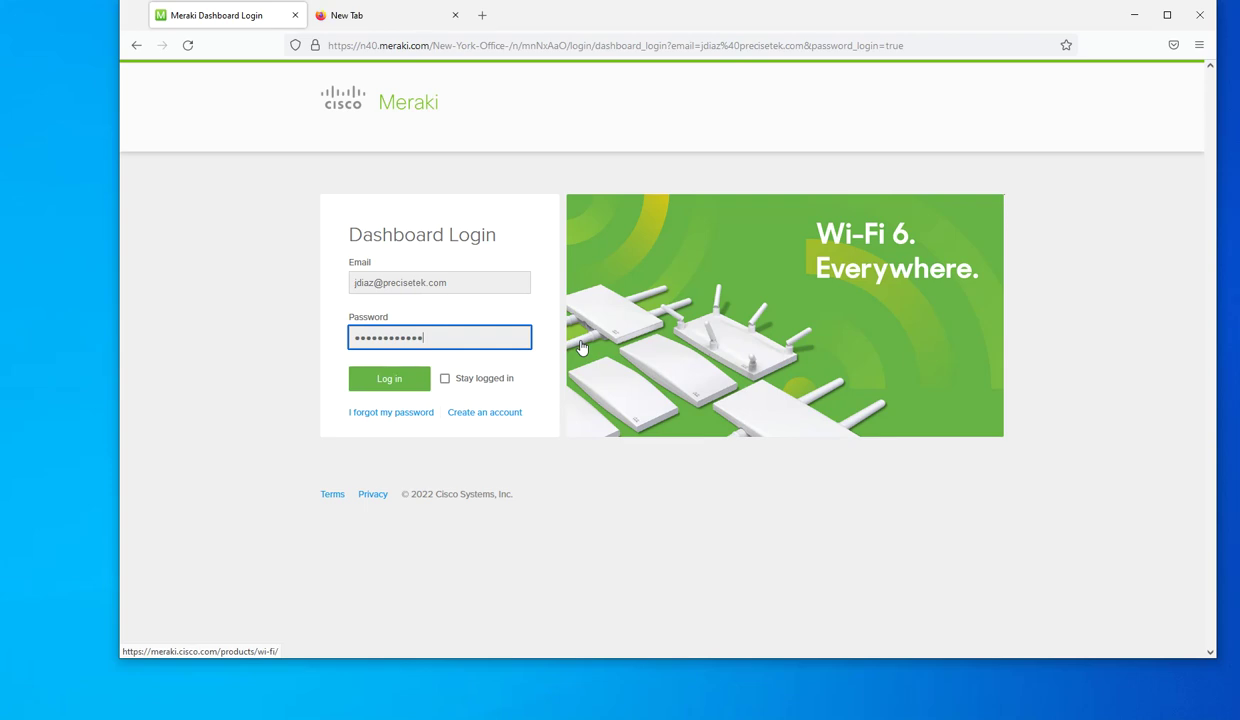
Log in and go to My profile, down to the Two-factor authentication setting showing OFF
left_click(418, 383)
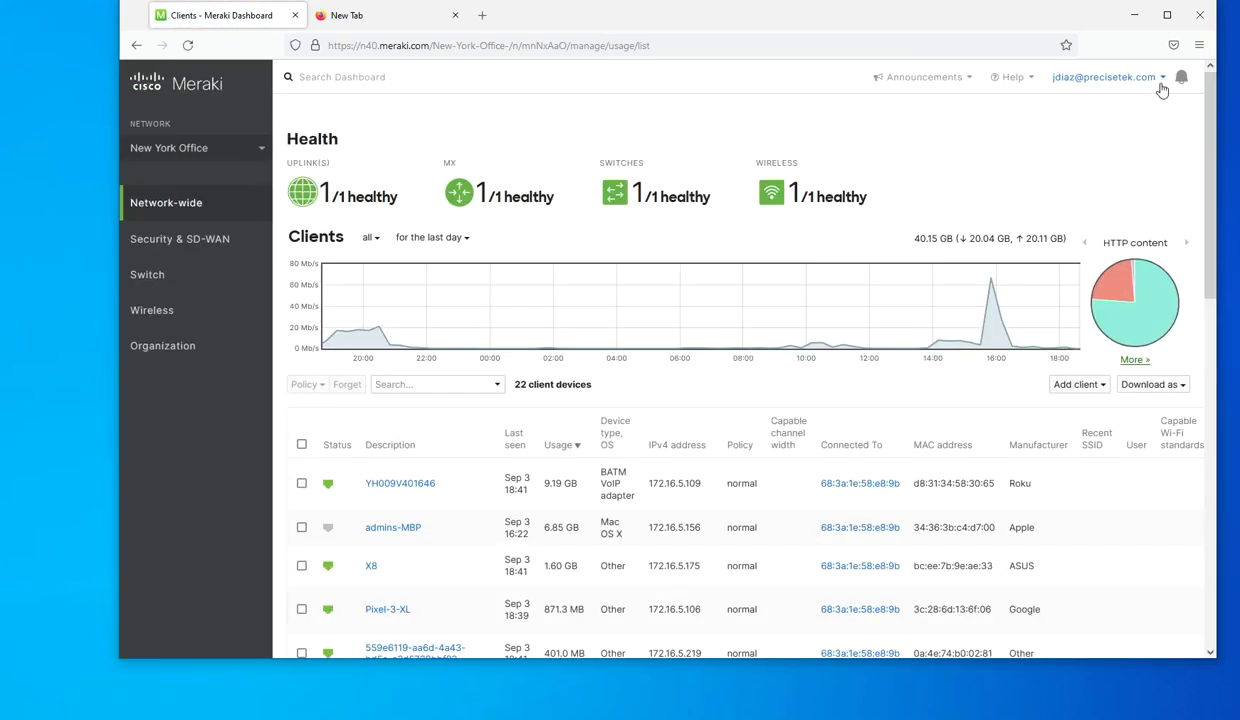
left_click(1162, 86)
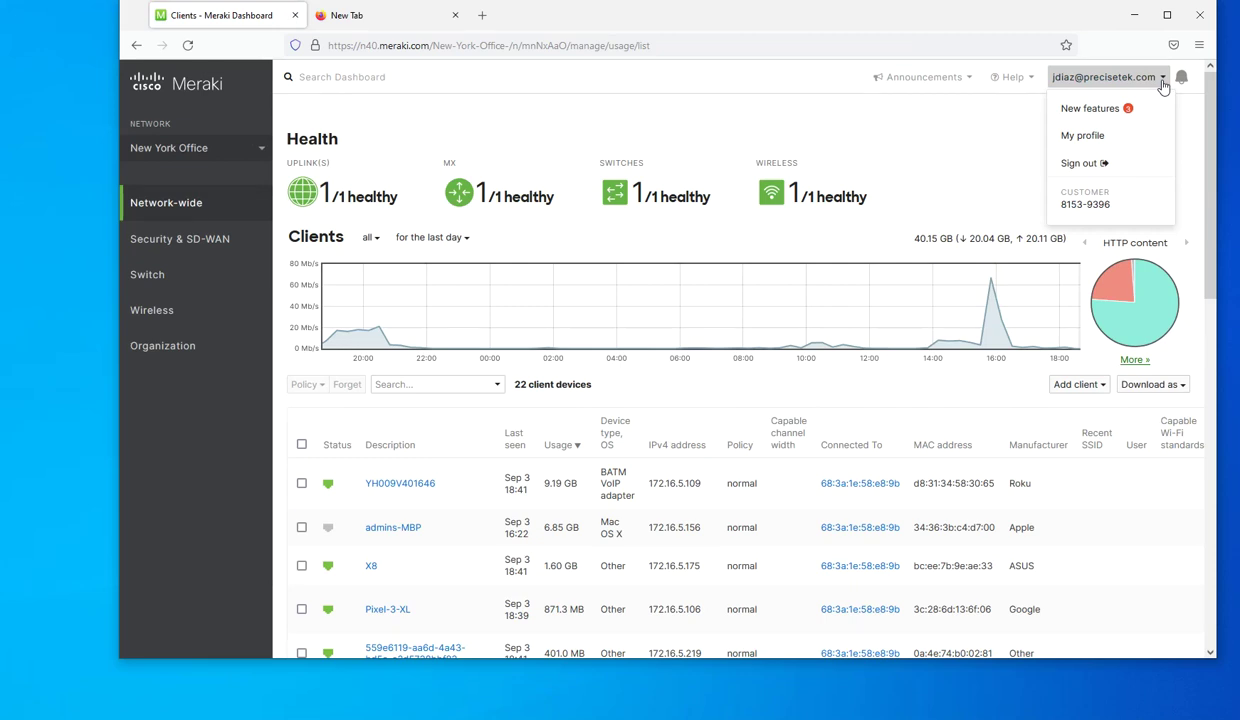
left_click(1092, 139)
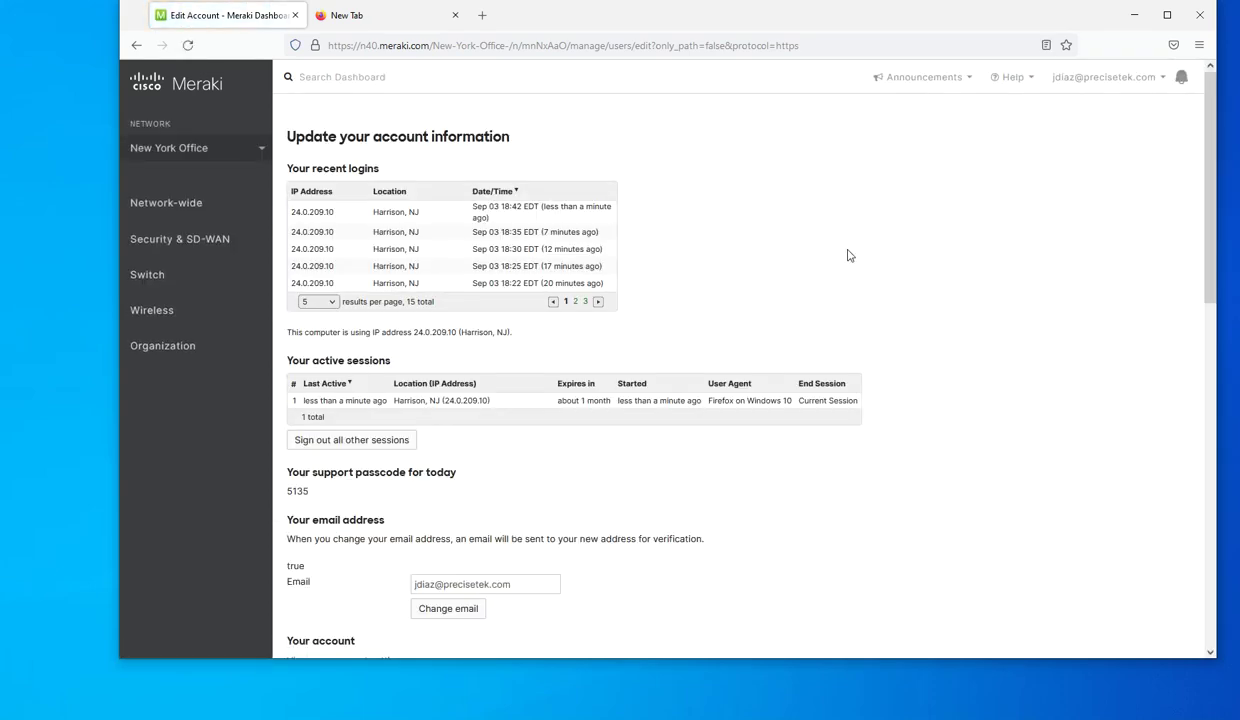
scroll(848, 255, "down", 5)
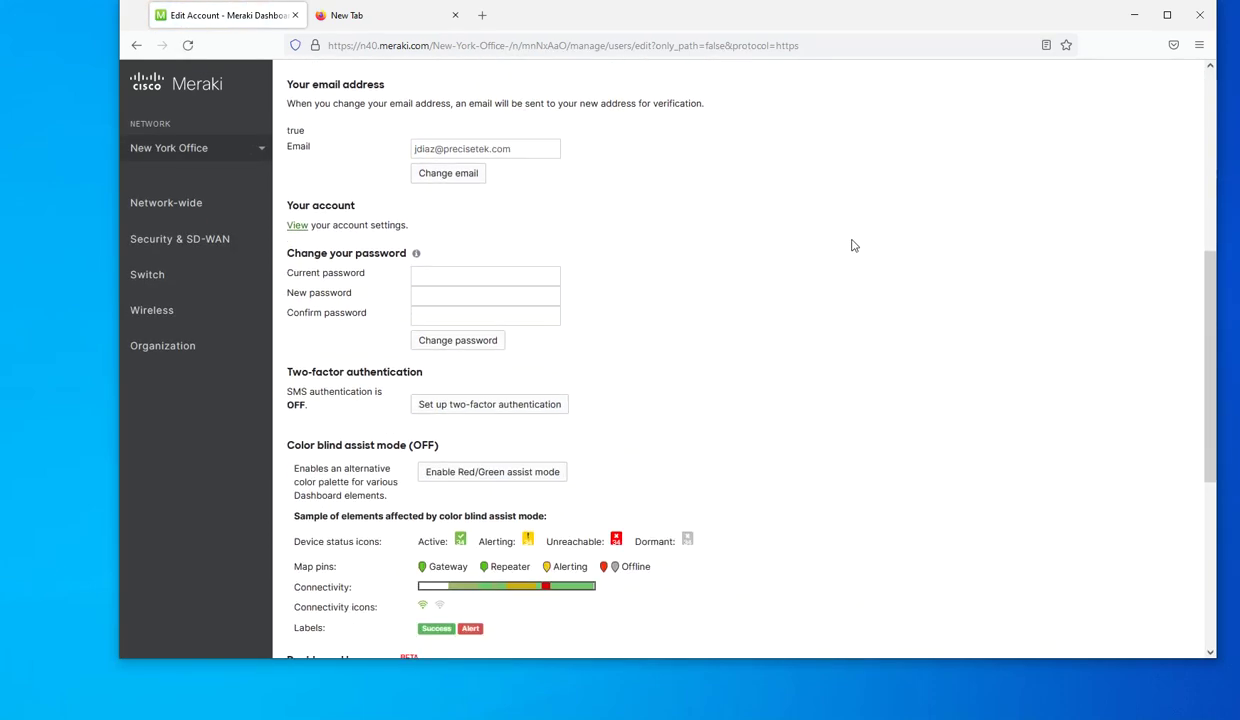
scroll(853, 245, "down", 2)
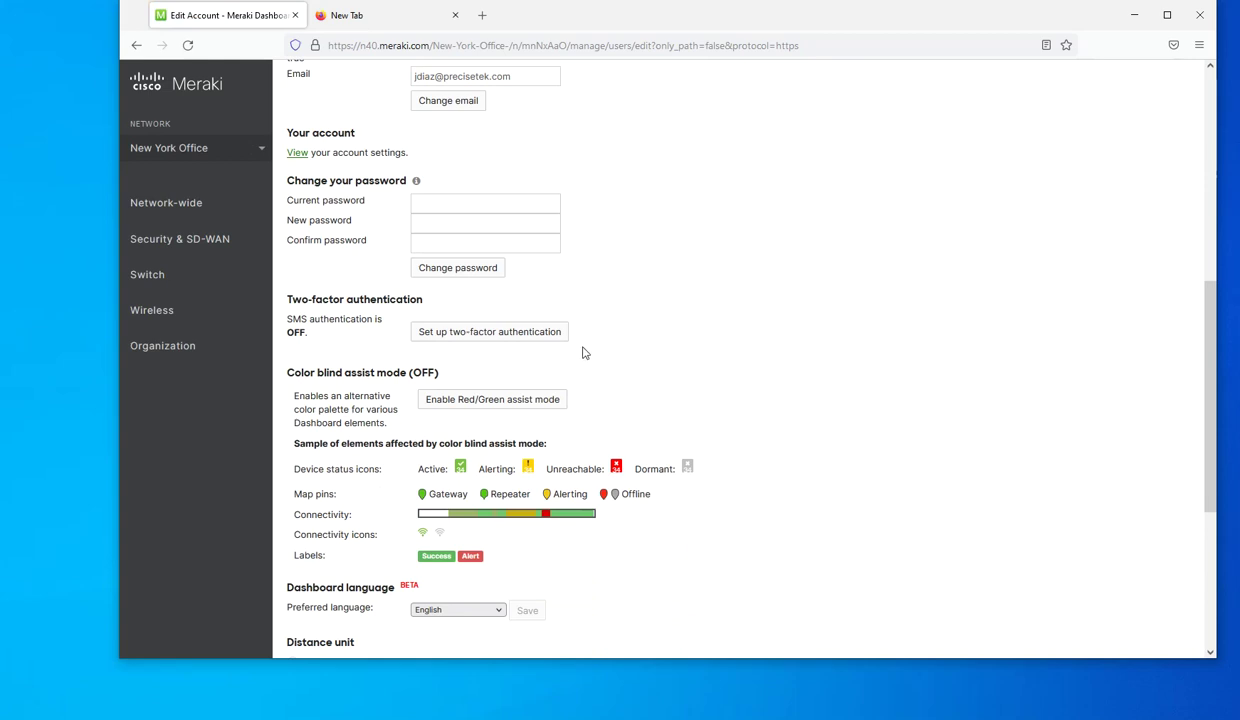
Start two-factor setup and highlight the SMS beta availability notice
left_click(514, 334)
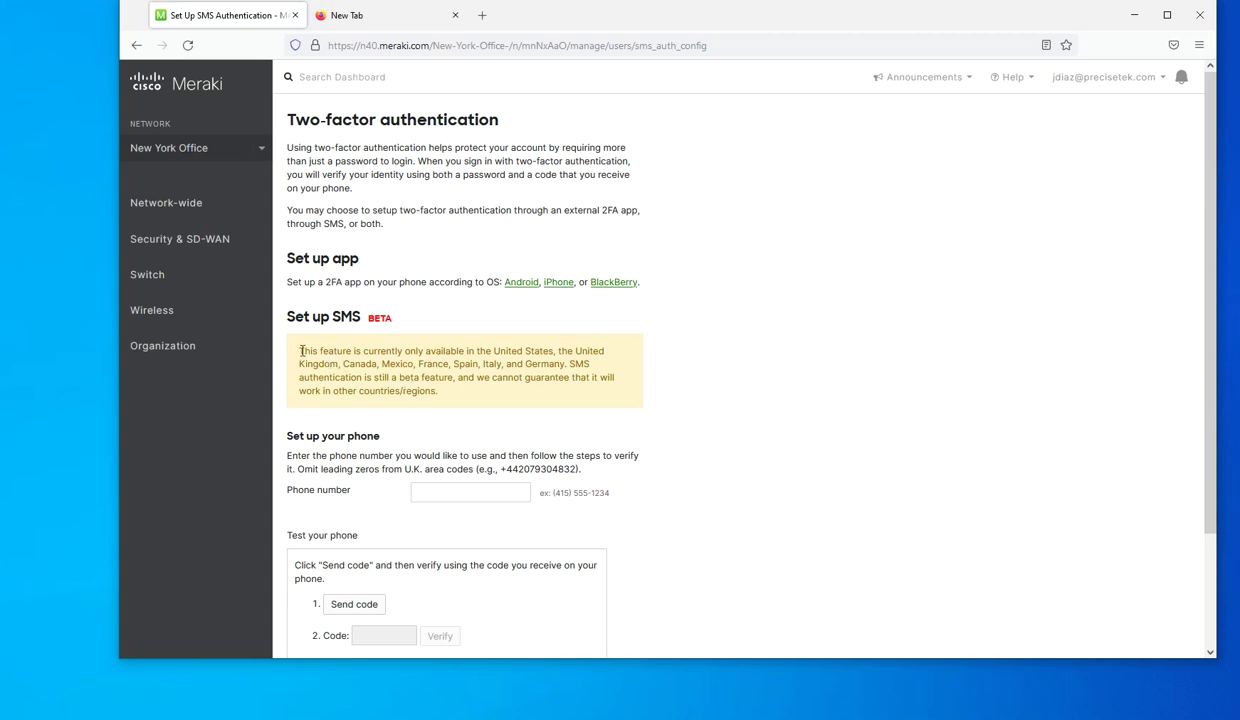
left_click_drag(301, 351, 509, 378)
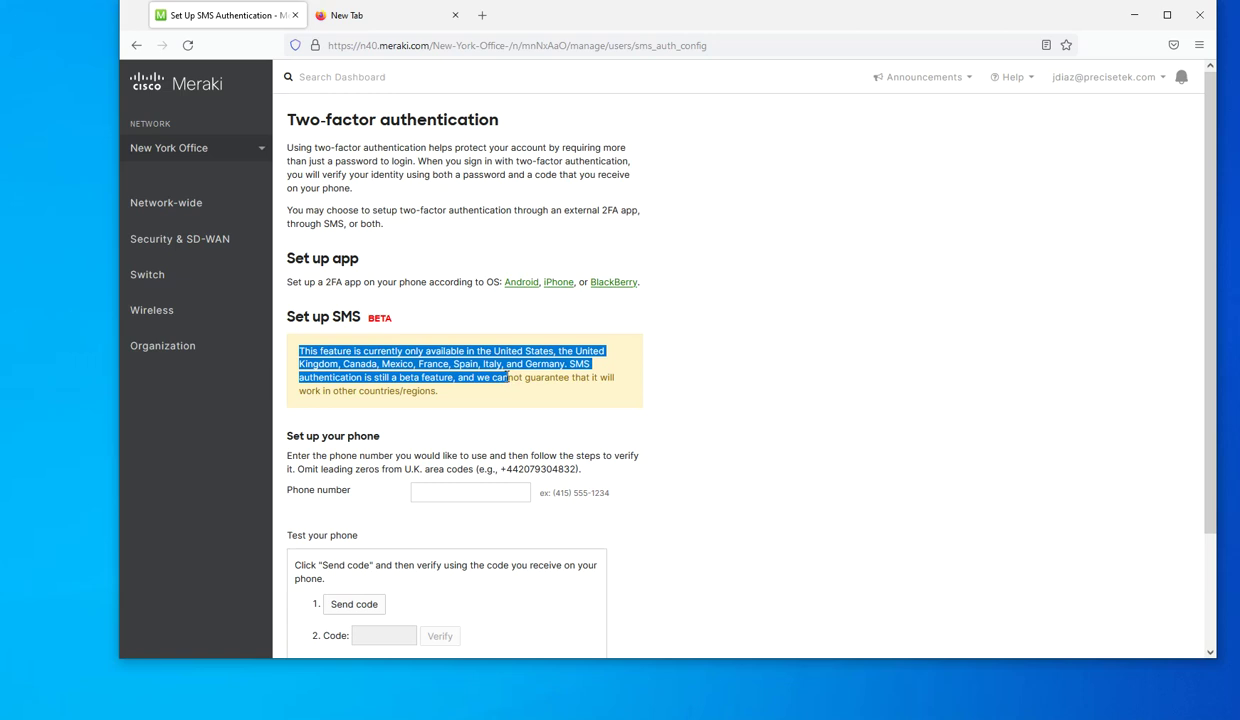
Open the Android Google Authenticator setup page with its QR code and backup codes
left_click(880, 369)
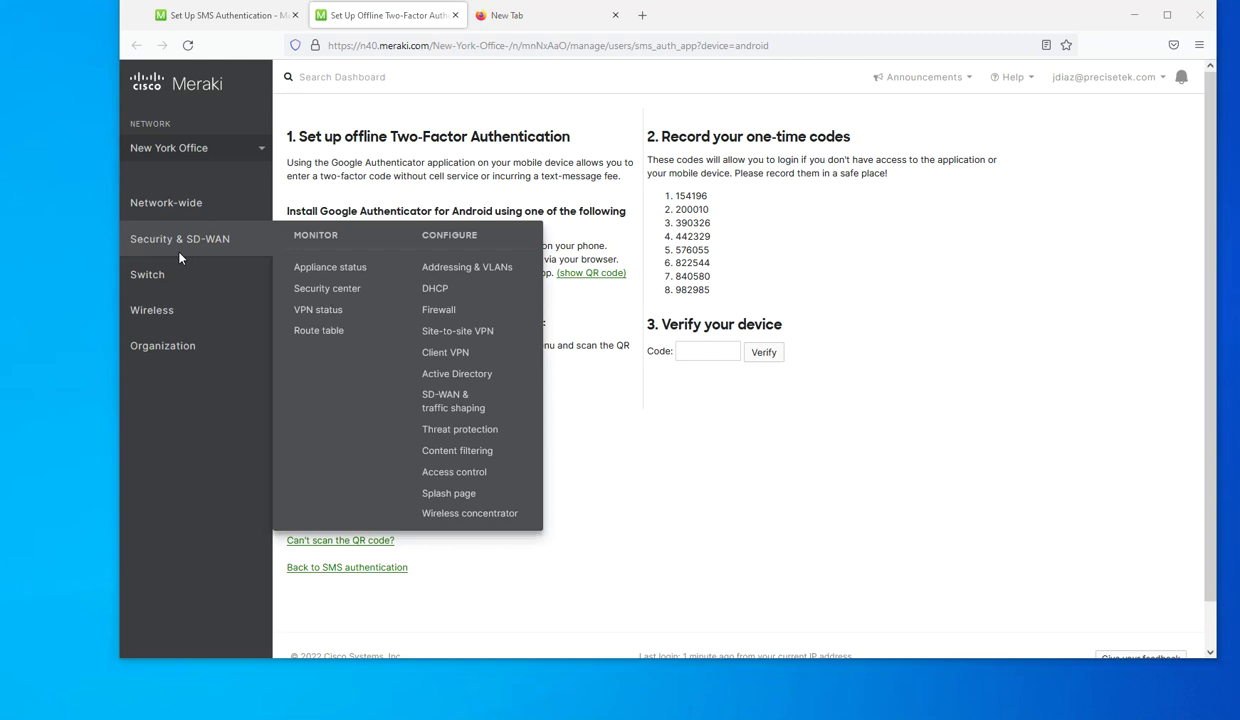
left_click(760, 492)
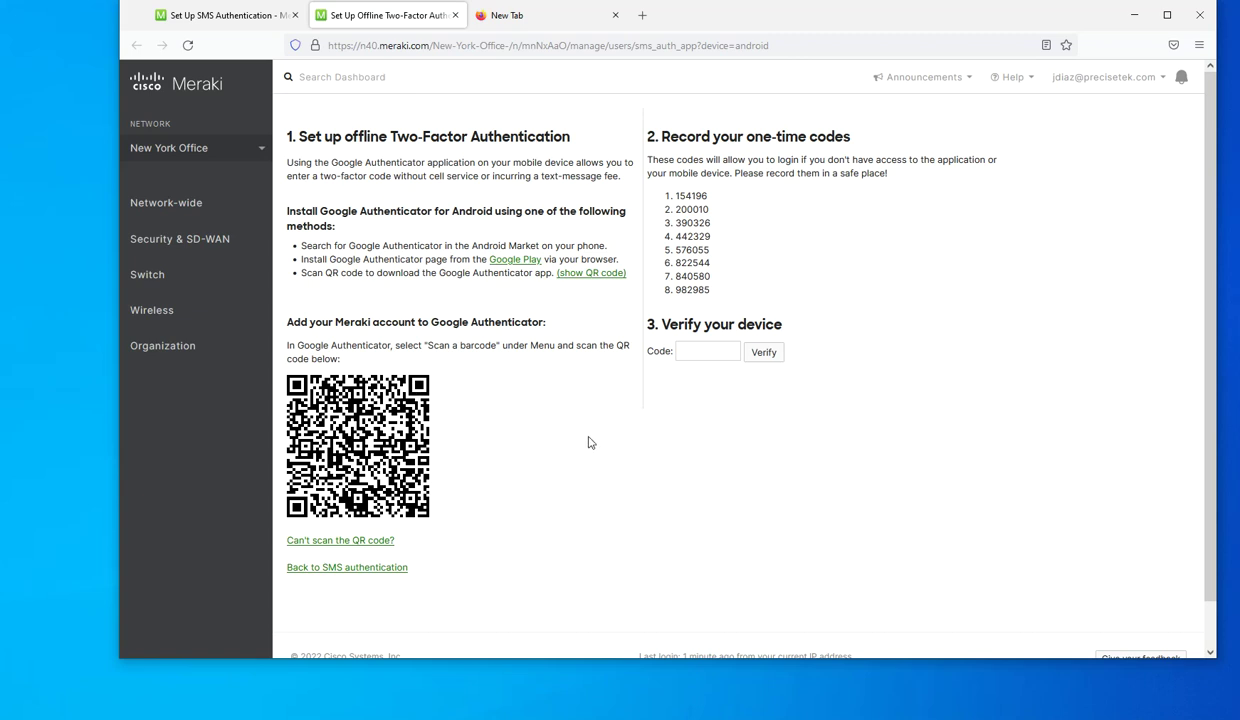
Verify the six-digit authenticator code and confirm enabling mobile device authentication
left_click(693, 355)
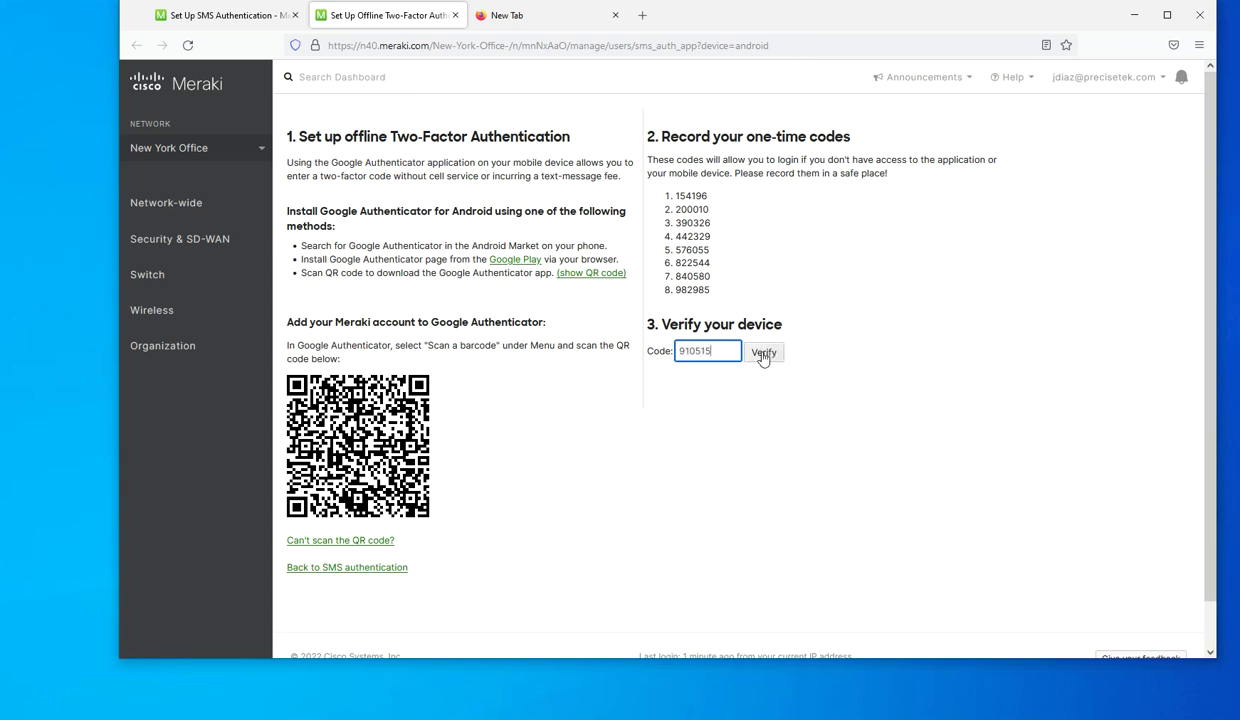
left_click(764, 350)
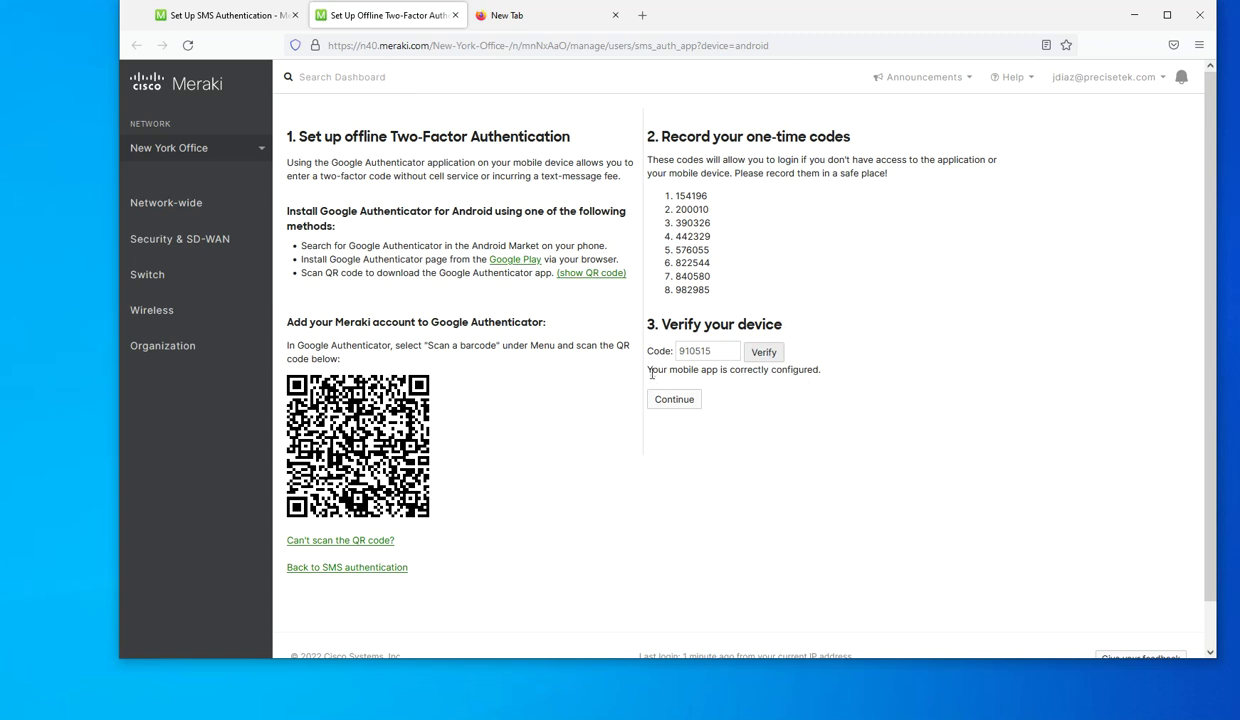
left_click(734, 362)
left_click(690, 402)
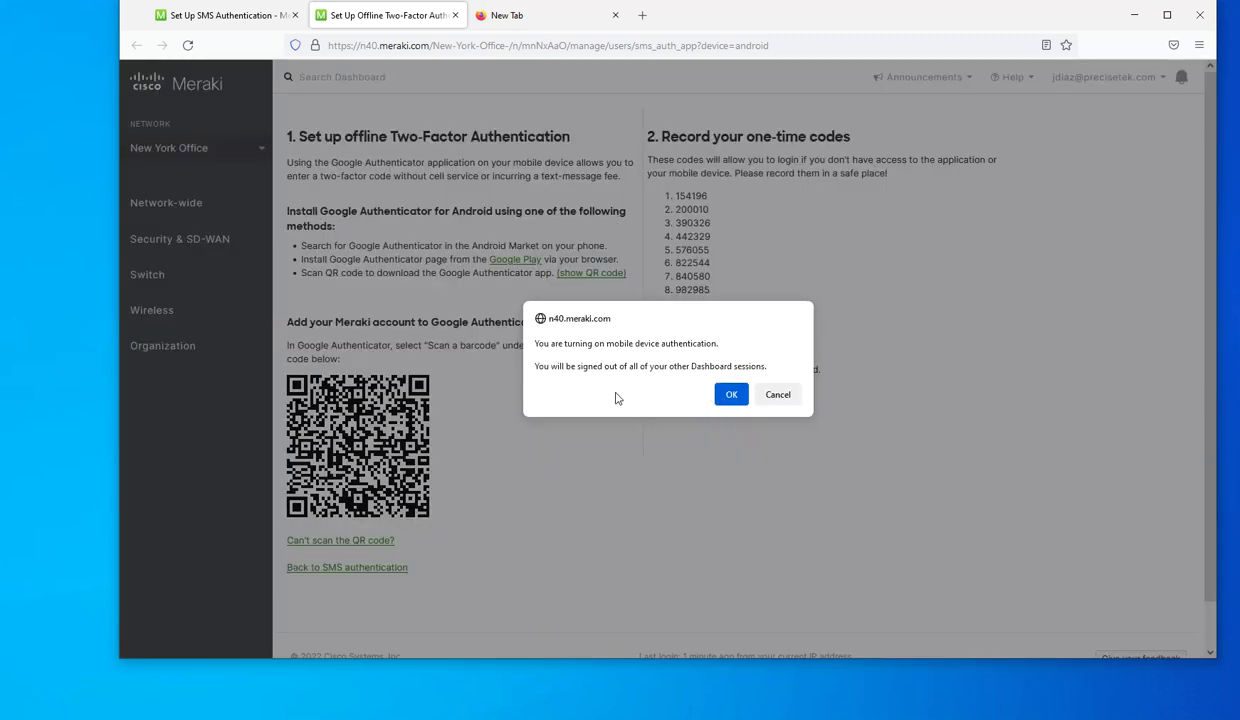
left_click(730, 394)
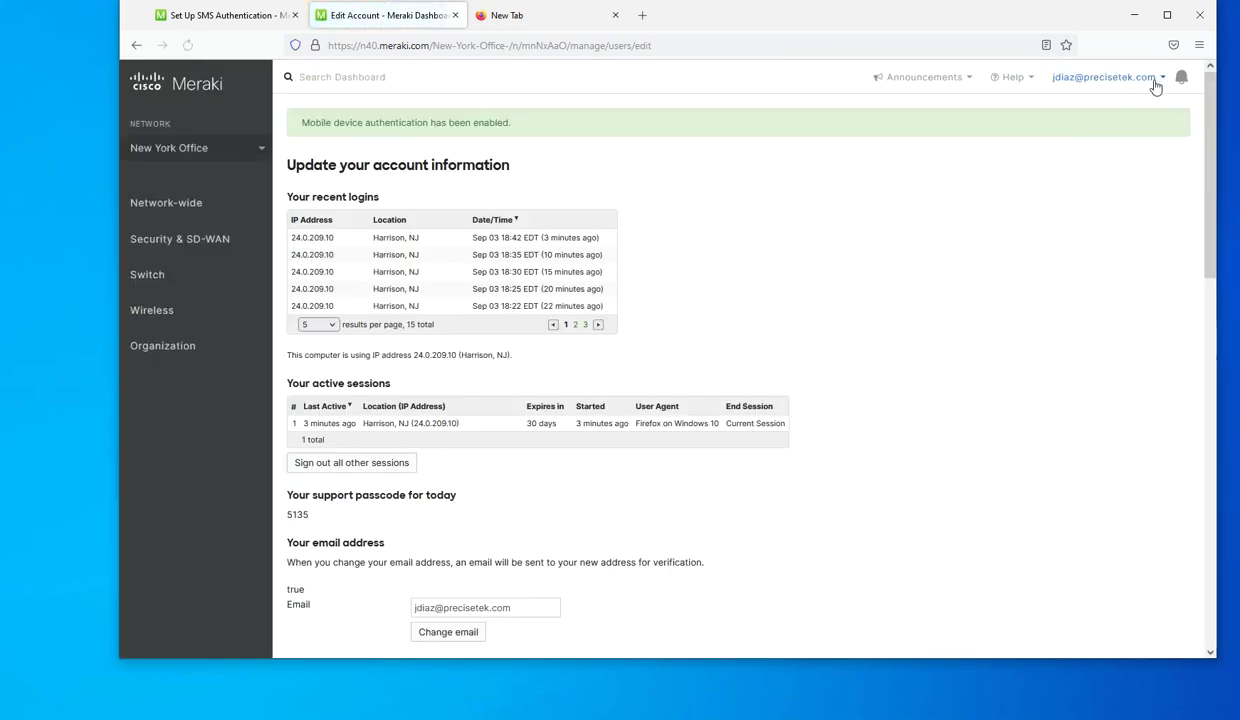
Sign out, then re-enter the account e-mail and password on the login form
left_click(1150, 77)
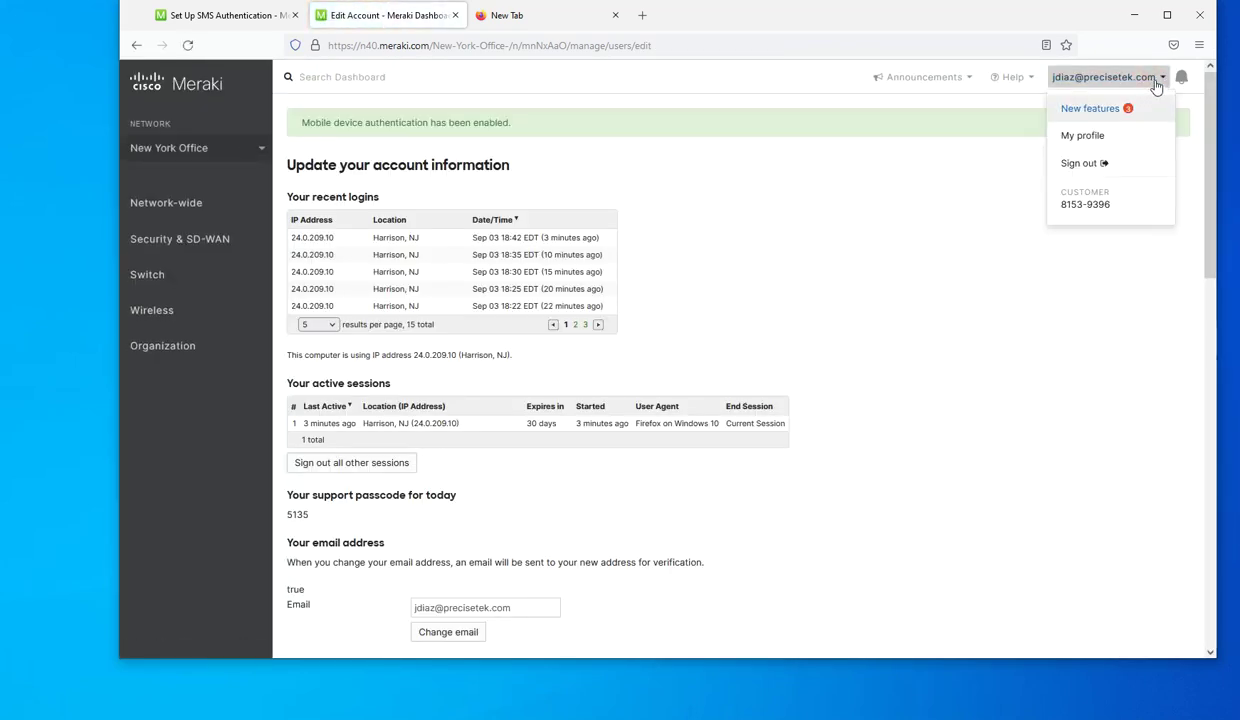
left_click(1078, 164)
left_click(390, 284)
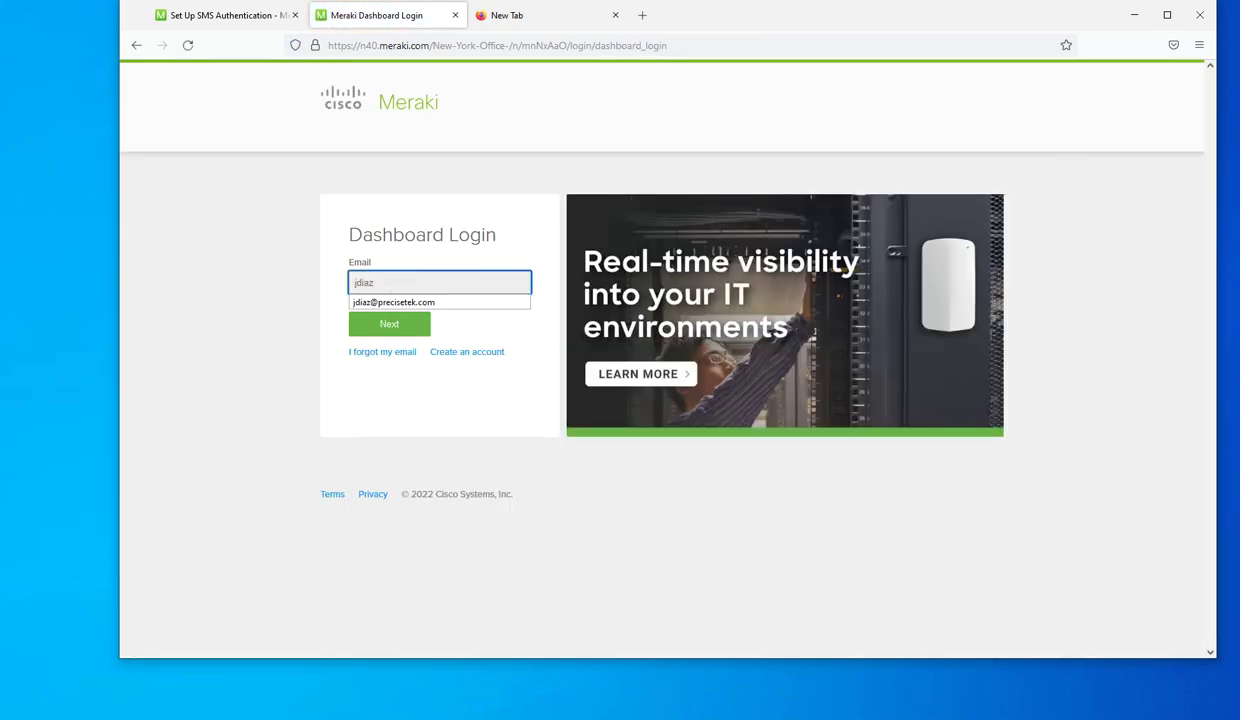
left_click(400, 302)
left_click(389, 324)
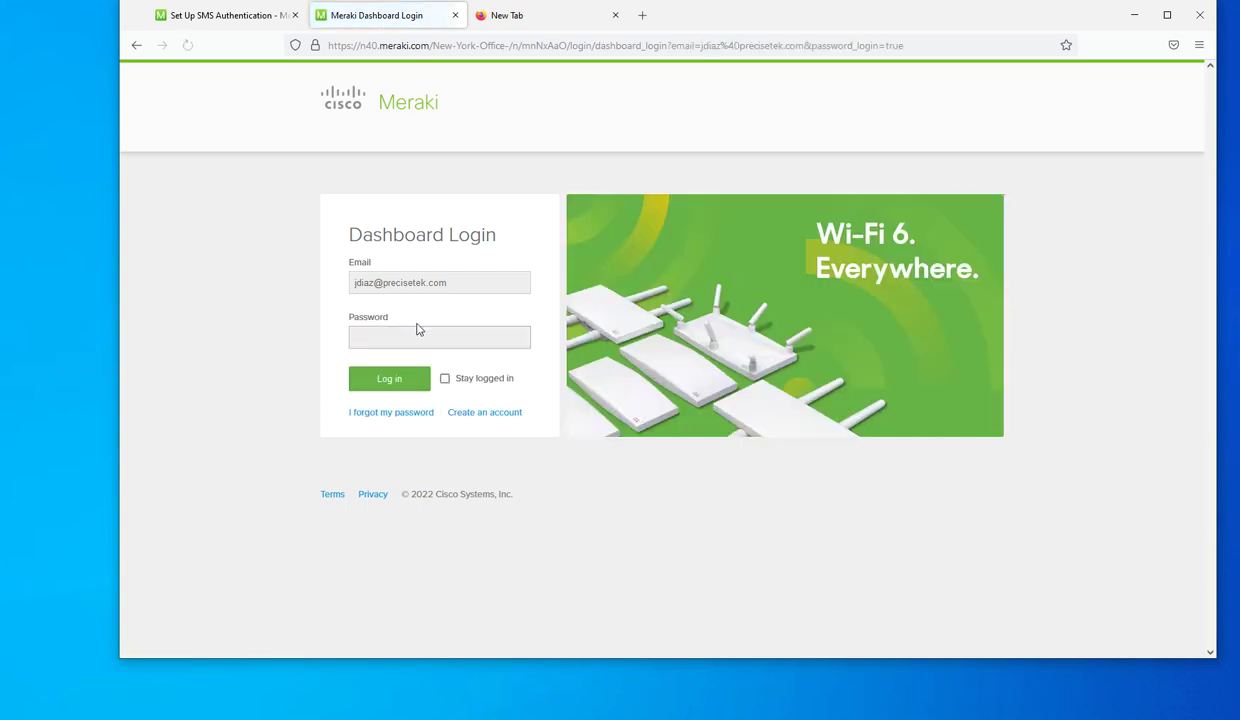
left_click(418, 332)
type("••")
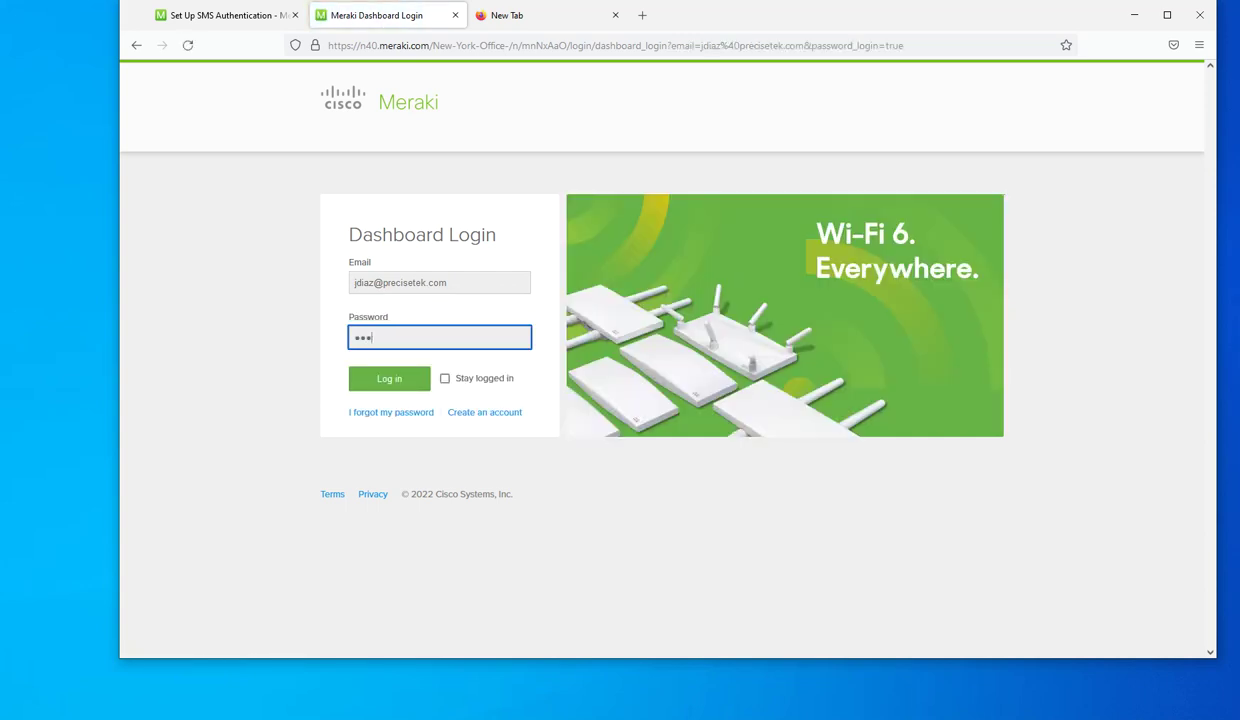
type("••••••••••")
Log in and submit the six-digit Google Authenticator code on the verification page
left_click(390, 380)
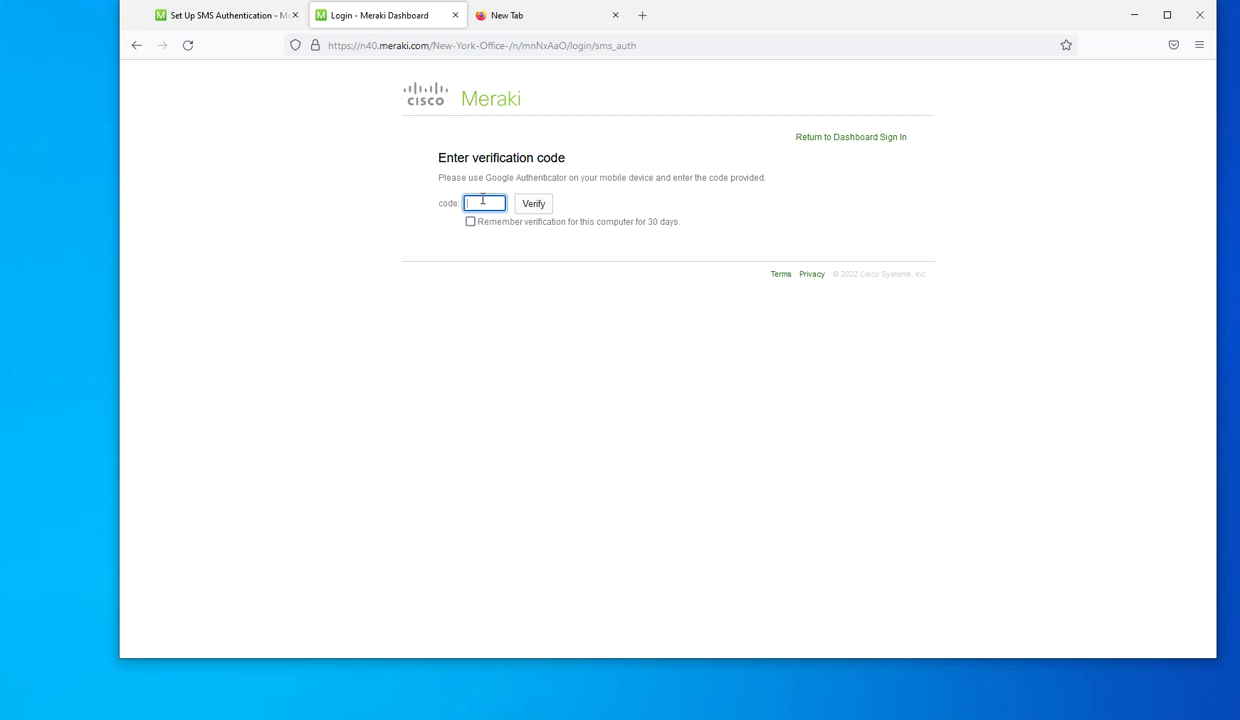
left_click(541, 206)
Submit the verification code to finish signing in to the New York Office Clients page
left_click(541, 206)
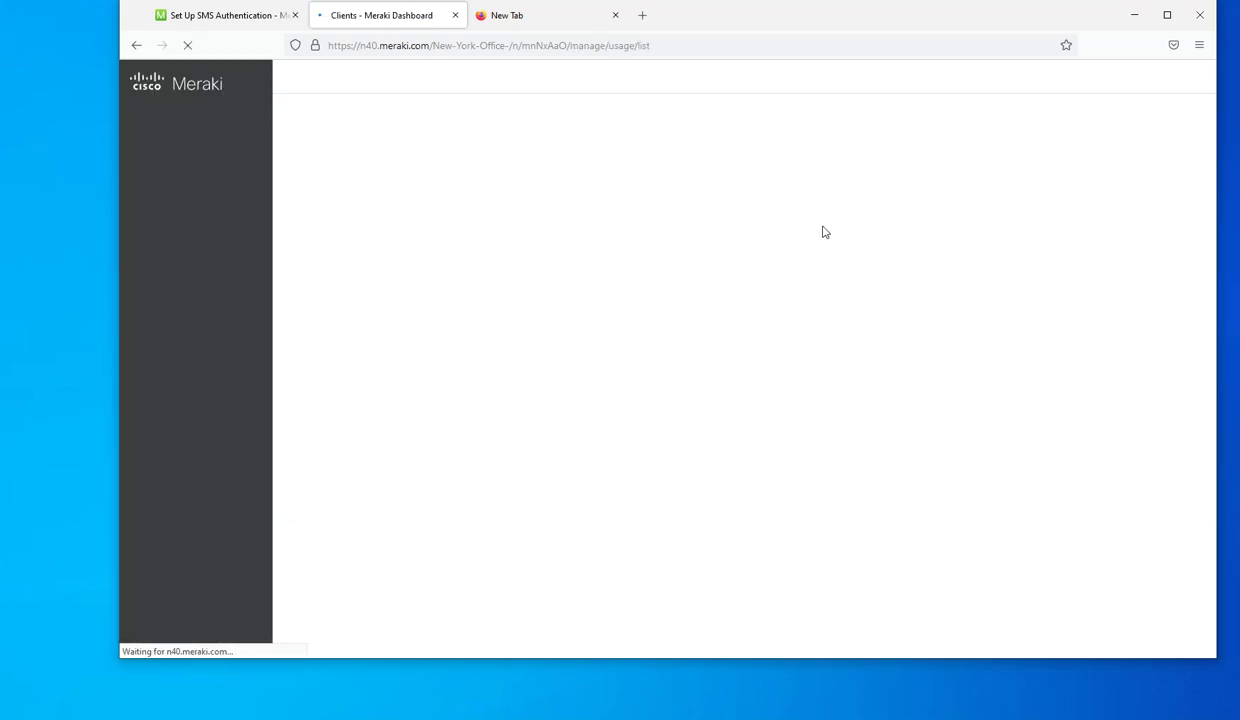